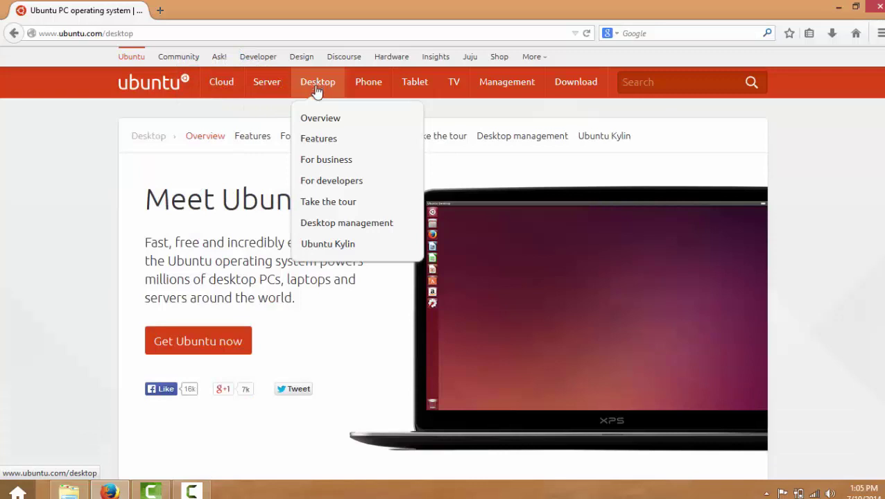
Step: Go to the Ubuntu Desktop download page and request the 64-bit version of Ubuntu 14.04 LTS
scroll(195, 307, "down", 2)
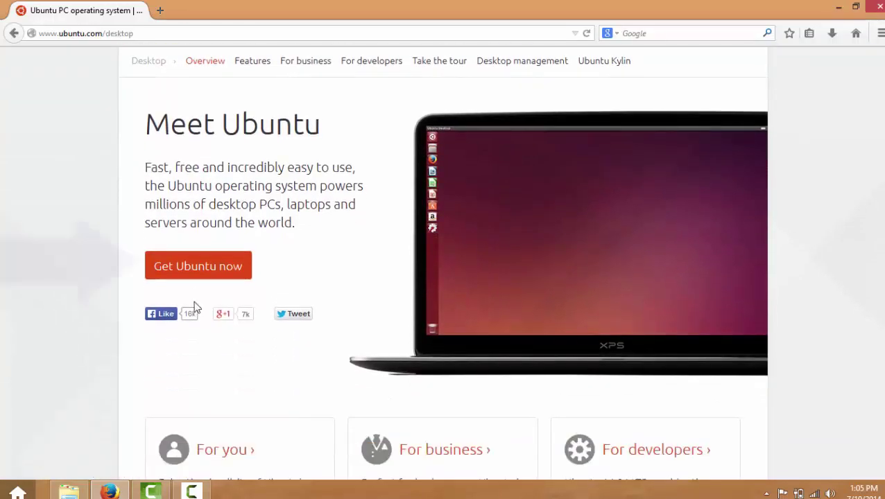
left_click(195, 272)
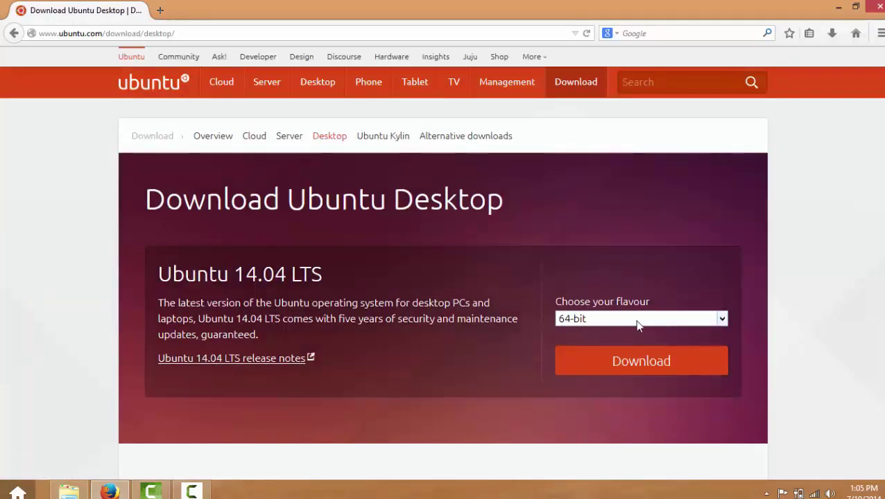
left_click(719, 320)
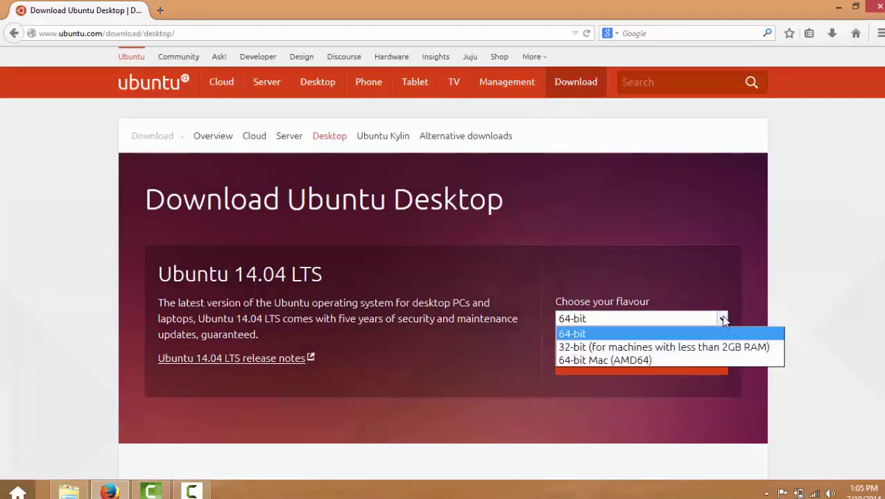
left_click(599, 334)
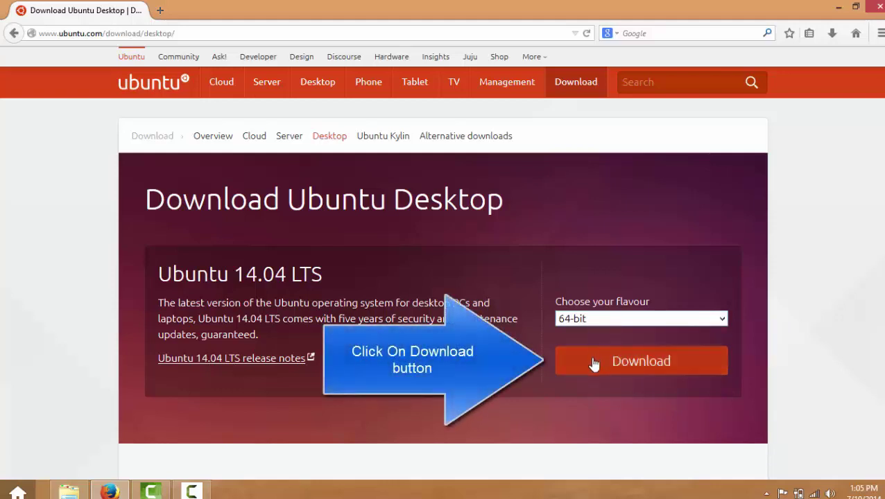
left_click(594, 363)
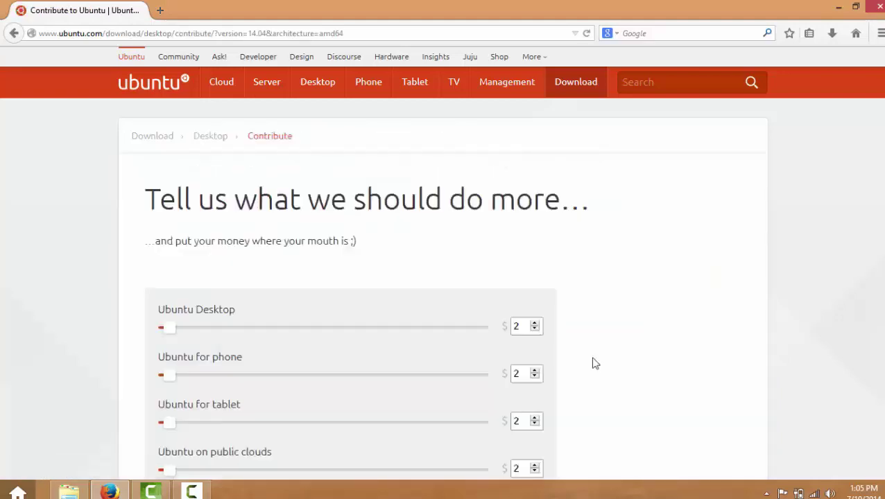
Step: Skip the contribution and continue to the Ubuntu download, closing the download manager's file info dialog
scroll(595, 362, "down", 9)
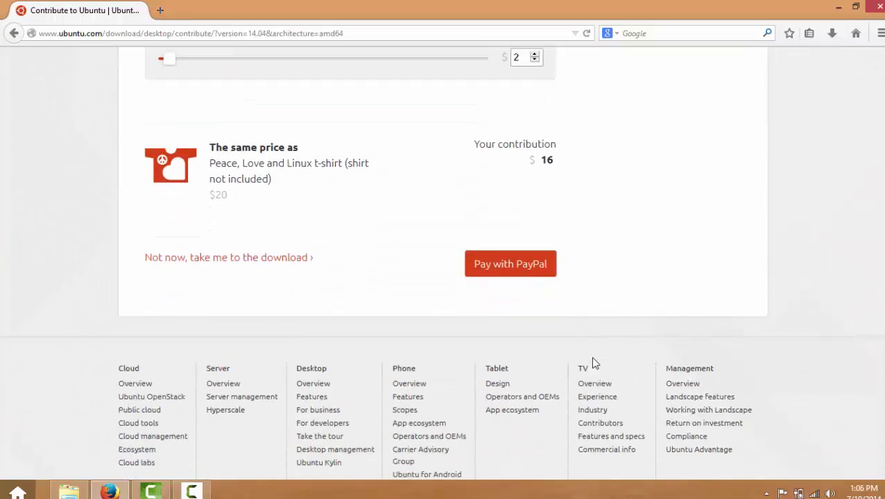
left_click(209, 258)
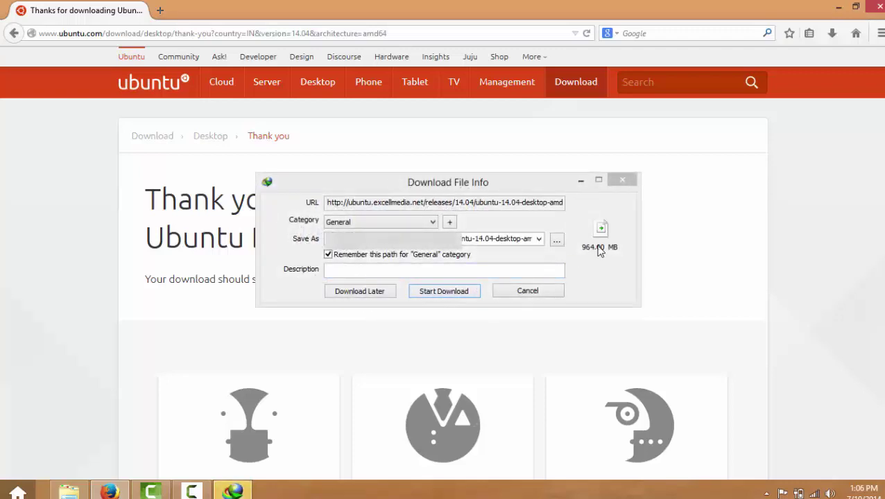
left_click(620, 182)
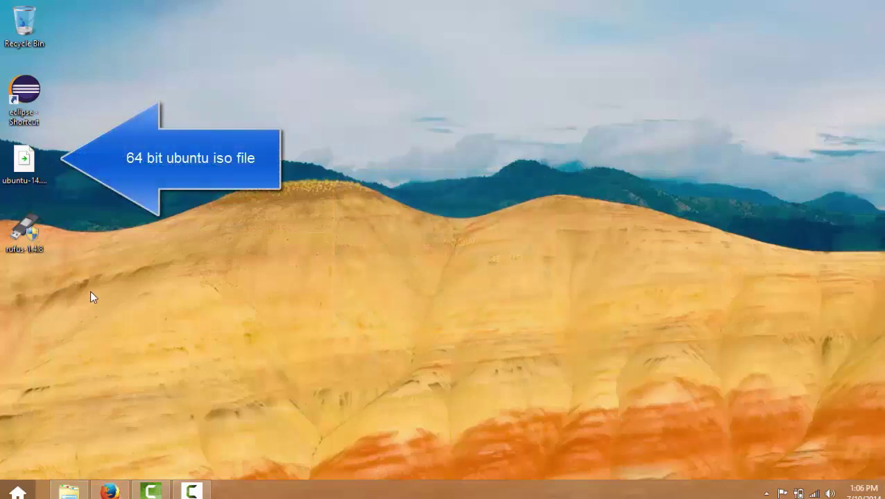
Step: Check the Ubuntu ISO file on the desktop and launch rufus-1.4.8
left_click(30, 165)
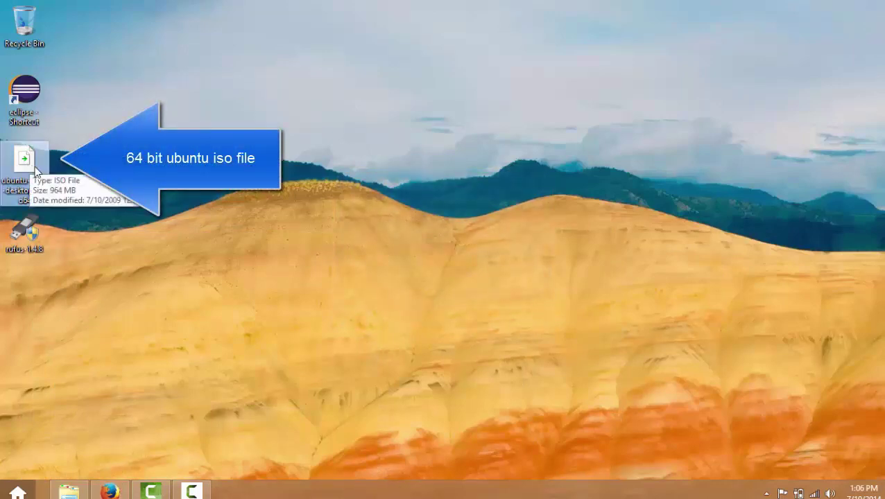
left_click(67, 226)
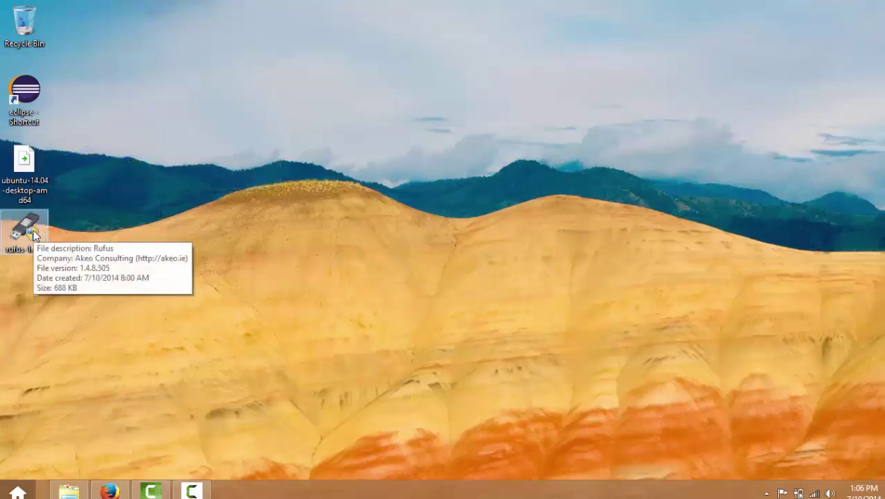
left_click(34, 234)
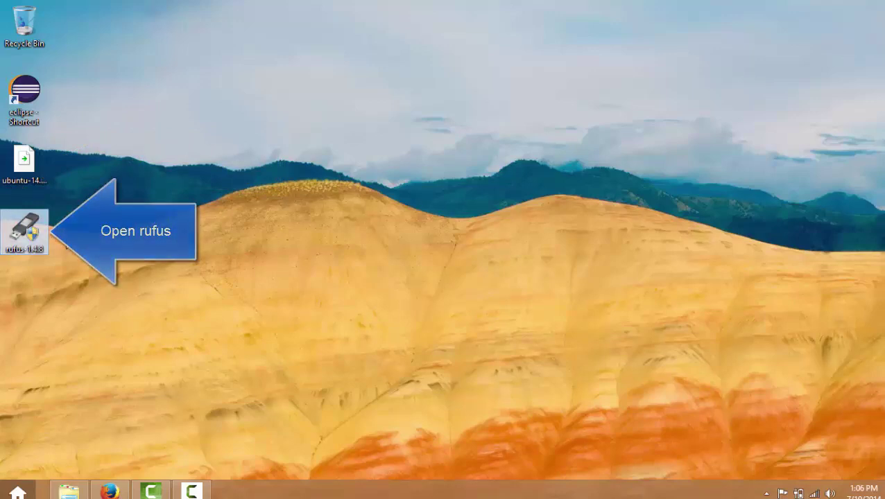
left_click(65, 238)
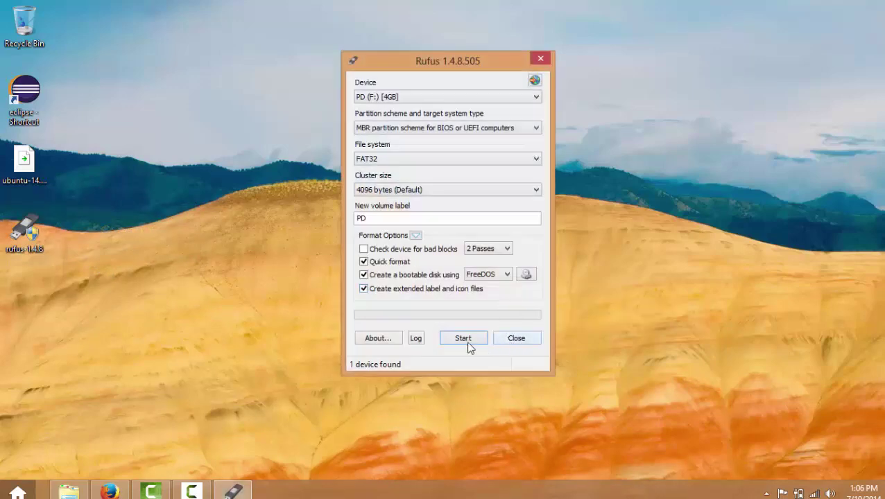
Step: Configure Rufus for device PD (F:) [4GB], MBR partition scheme for BIOS or UEFI computers, and the FAT32 file system
left_click(538, 98)
left_click(540, 100)
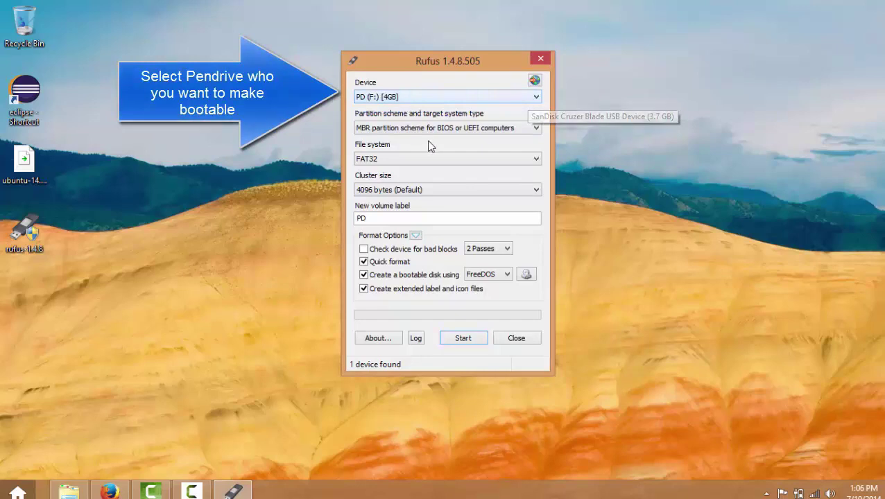
left_click(473, 131)
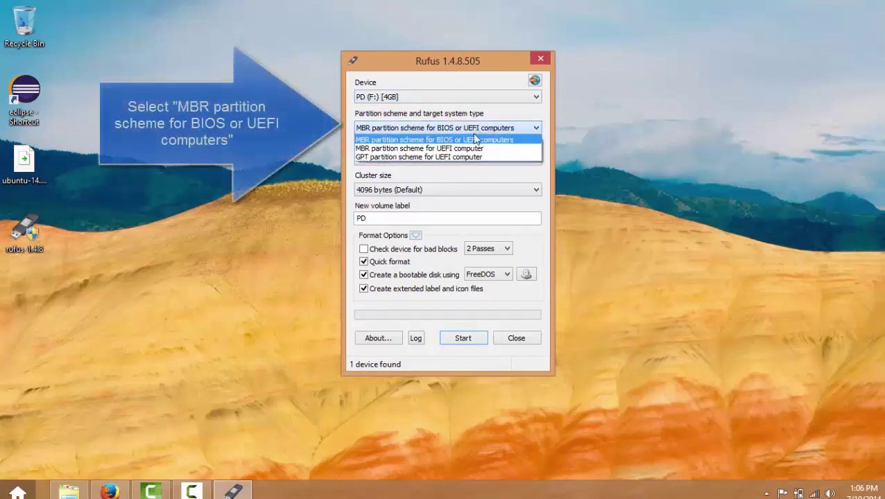
left_click(473, 139)
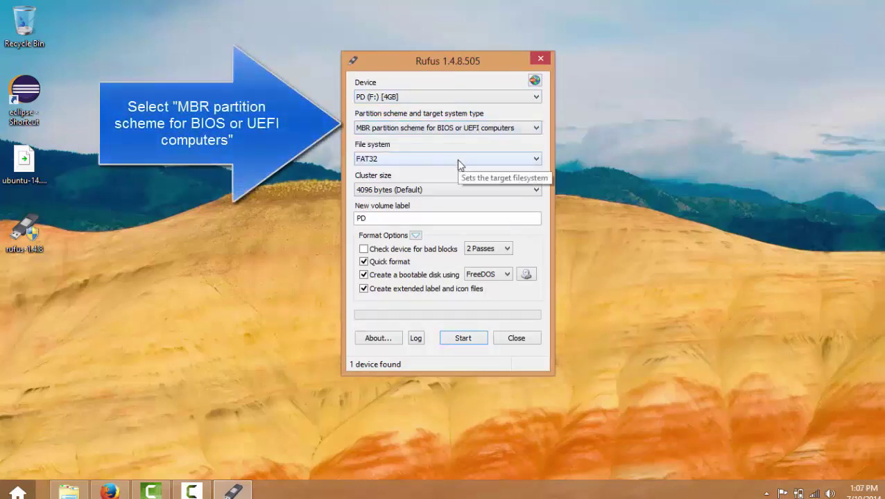
left_click(458, 164)
left_click(408, 180)
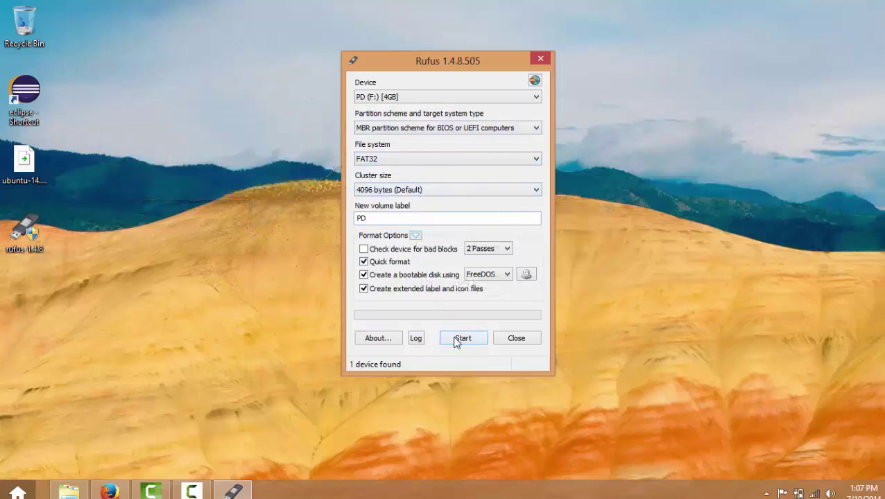
Step: Load the ubuntu-14.04-desktop-amd64 ISO from the Desktop as the source for the bootable disk
left_click(525, 276)
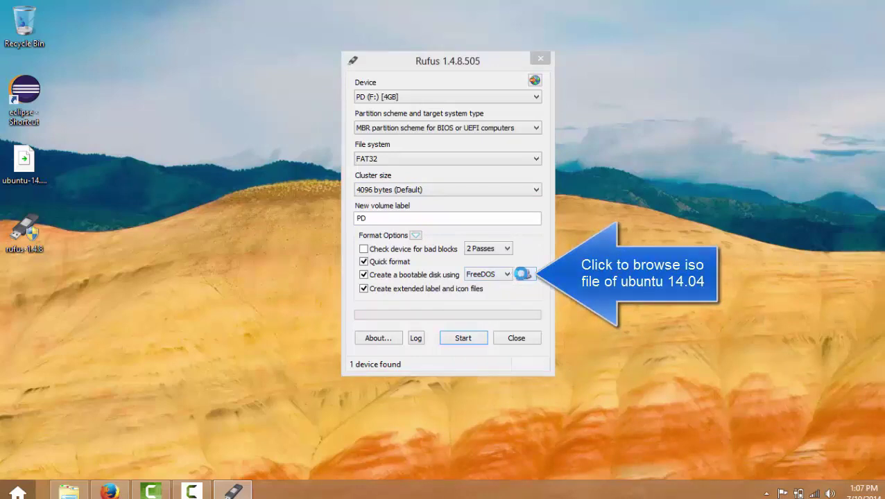
left_click(525, 276)
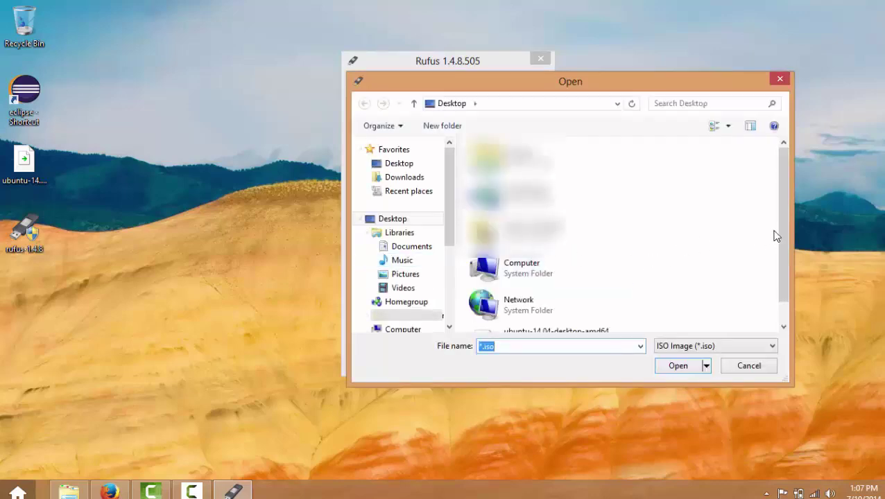
scroll(782, 230, "down", 1)
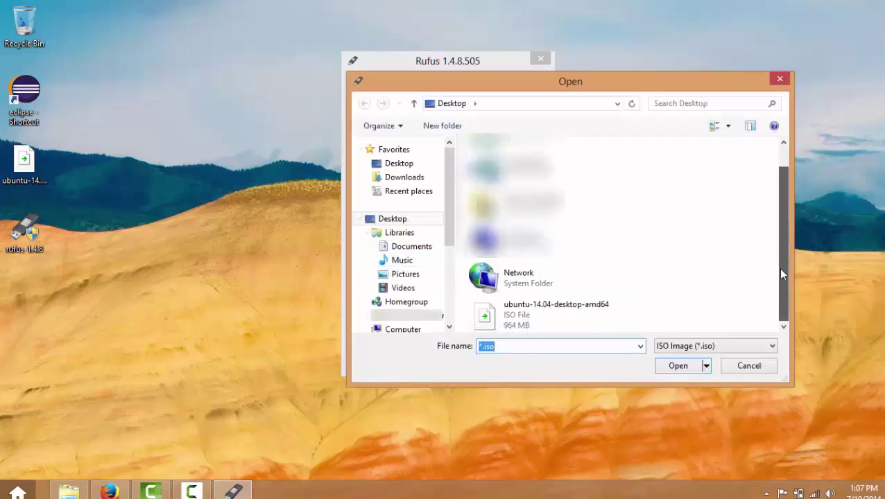
left_click(536, 309)
left_click(670, 368)
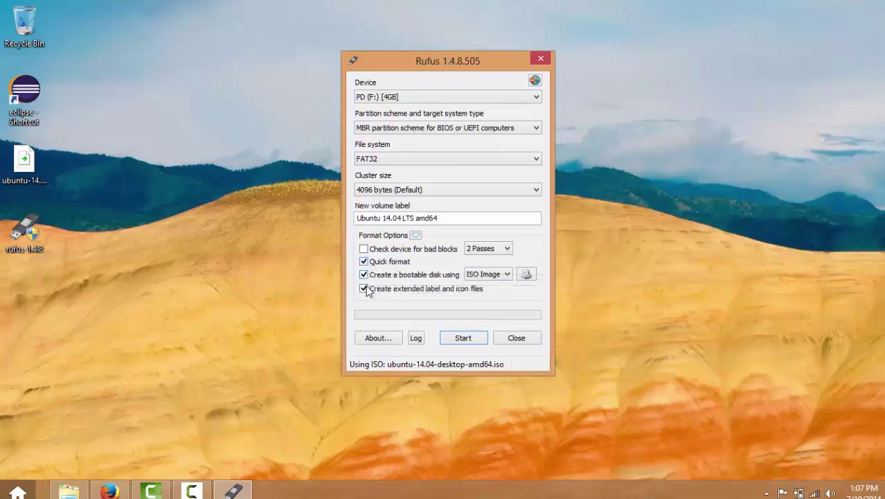
Step: Write the Ubuntu image to the pen drive, accepting the erasure of its data, and close Rufus once it is done
left_click(459, 339)
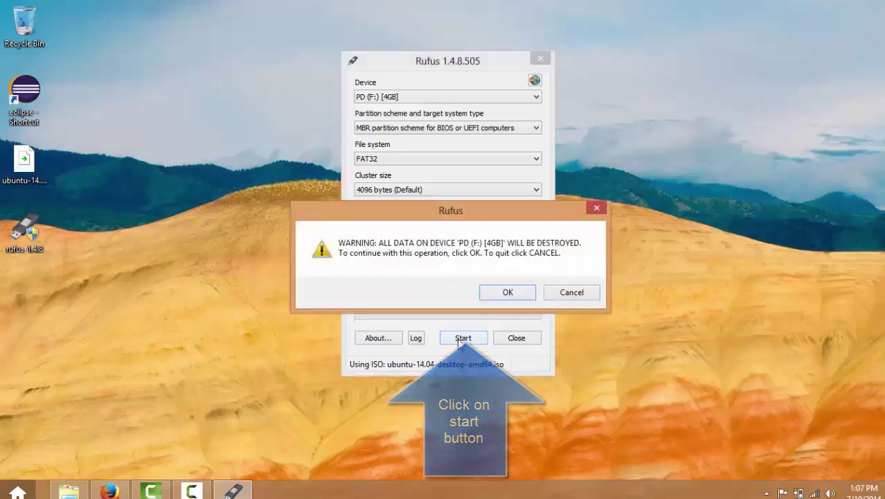
left_click(489, 296)
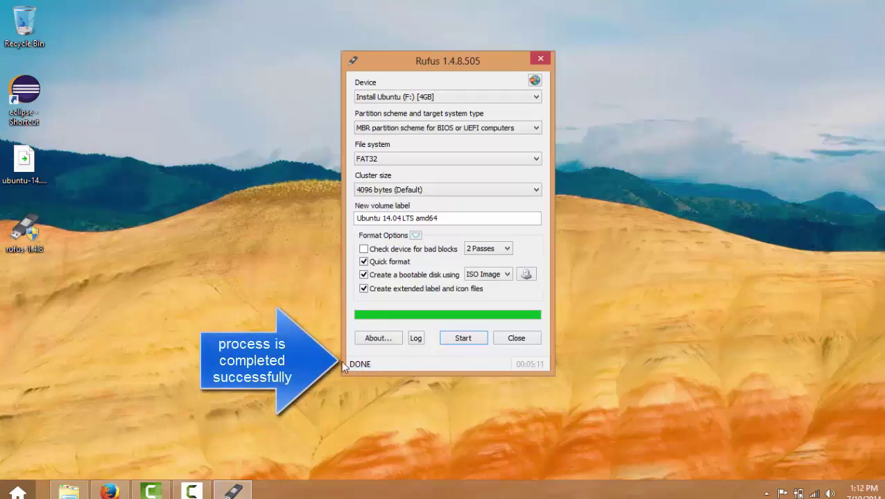
mouse_move(72, 493)
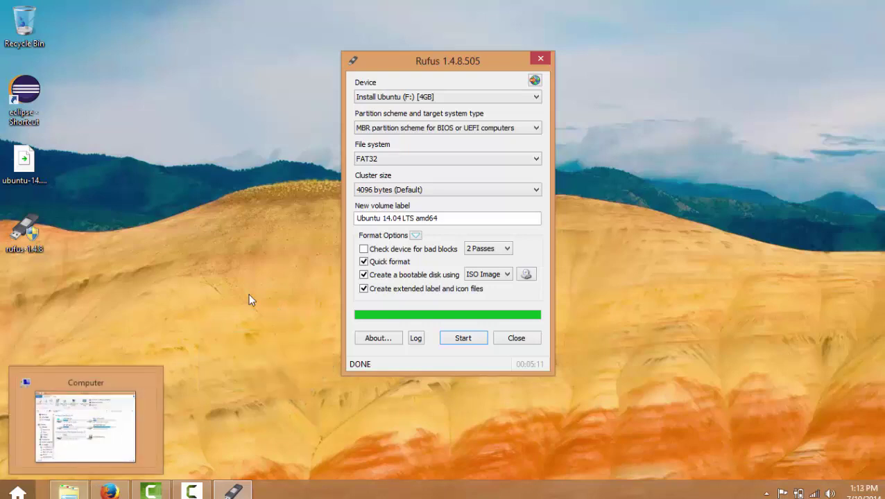
left_click(516, 339)
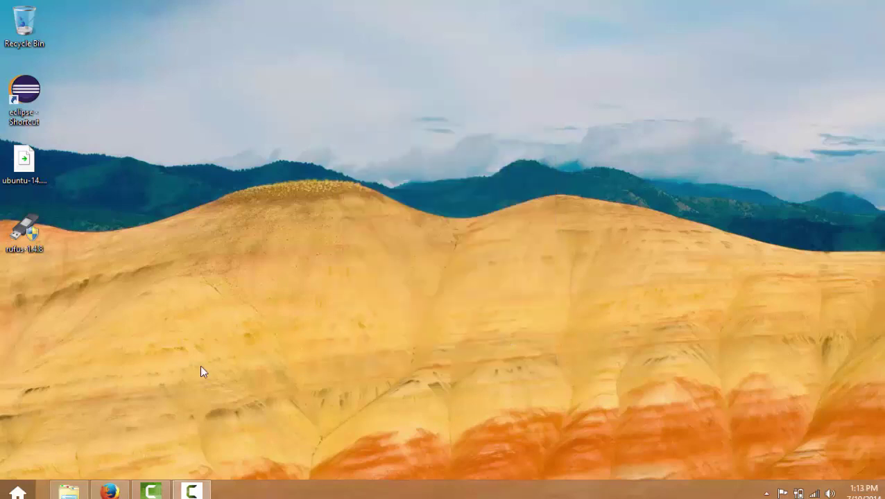
Step: Inspect the contents of the UBUNTU 14_0 (F:) drive in File Explorer, return to Computer and close the window
left_click(69, 493)
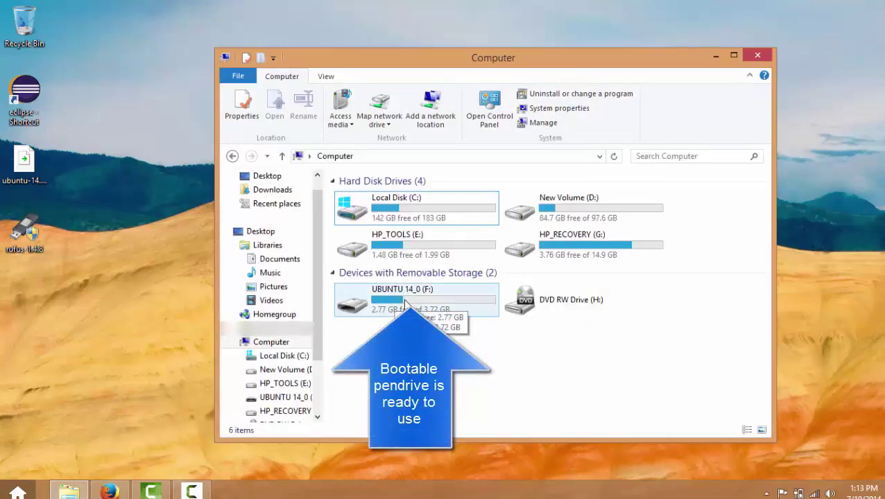
left_click(404, 302)
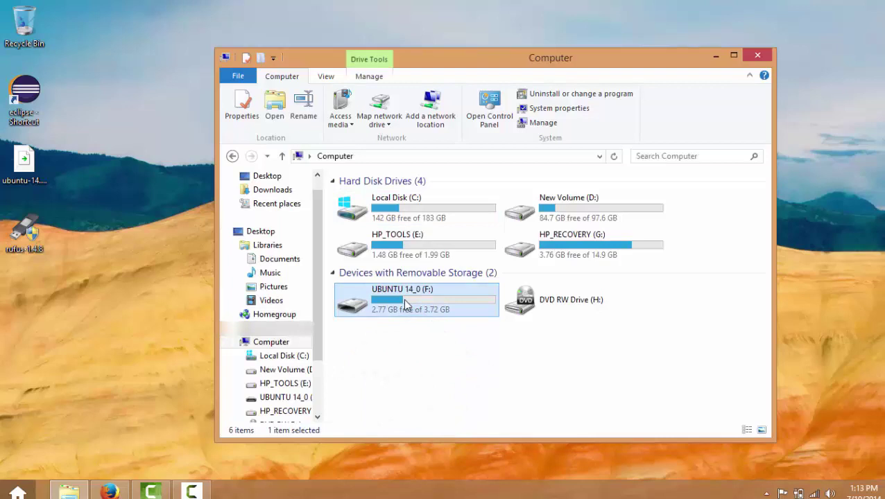
double_click(404, 301)
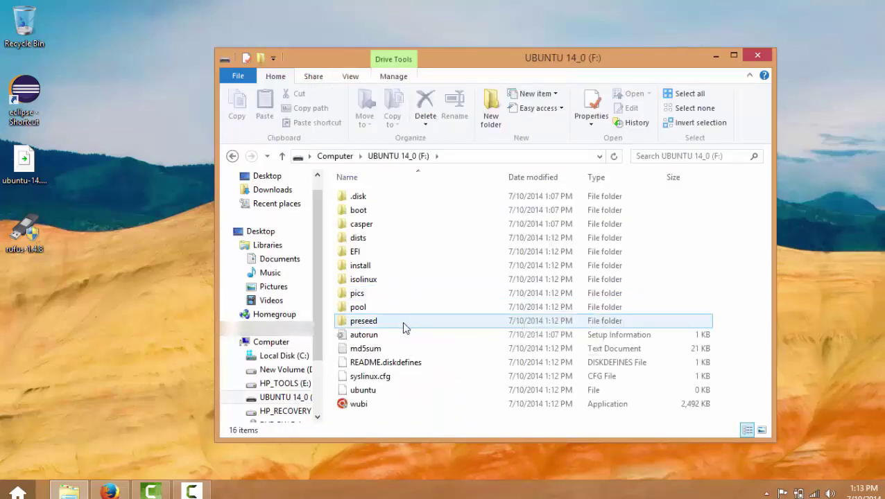
left_click(282, 346)
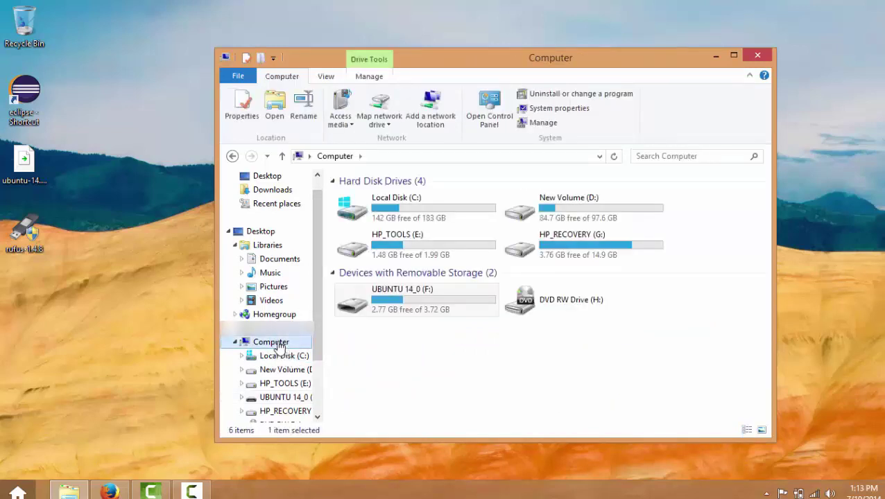
left_click(757, 57)
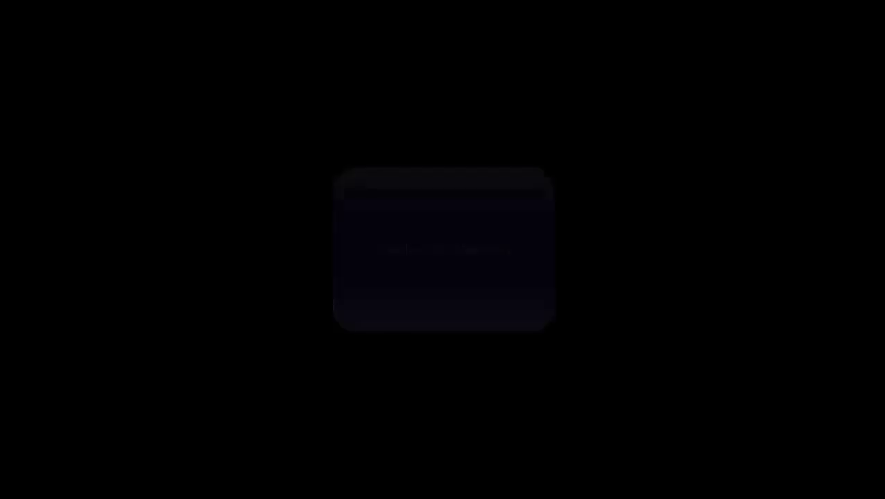